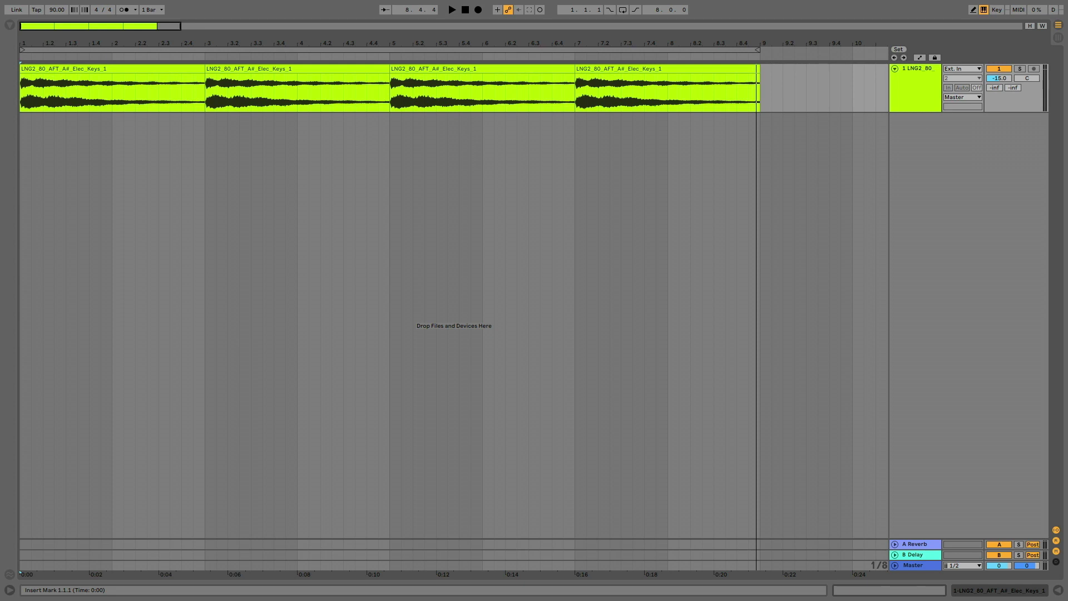
Step: Add the Utility audio effect to the Elec Keys track, switch it to Mono, and play the result
{"action": "key", "text": "space"}
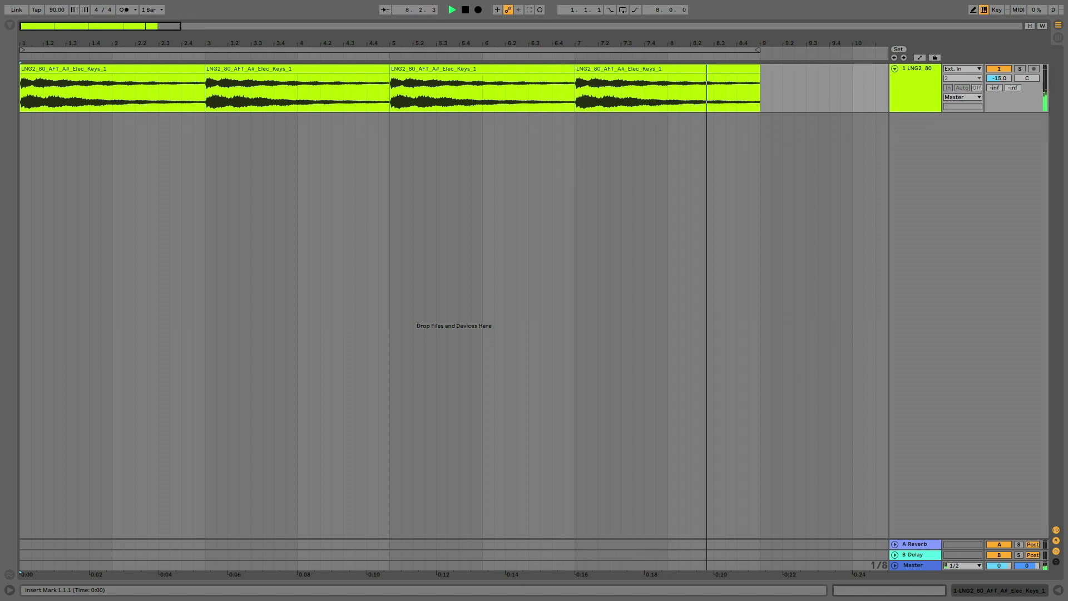
{"action": "key", "text": "super+alt+b"}
{"action": "left_click", "coordinate": [82, 431]}
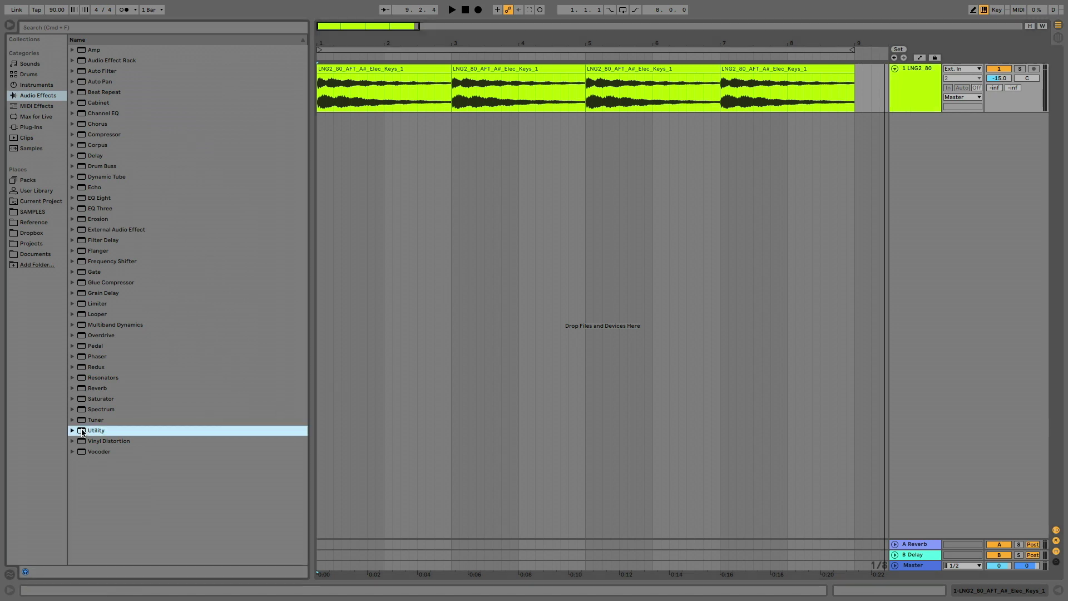
{"action": "left_click_drag", "start_coordinate": [402, 118], "coordinate": [402, 105]}
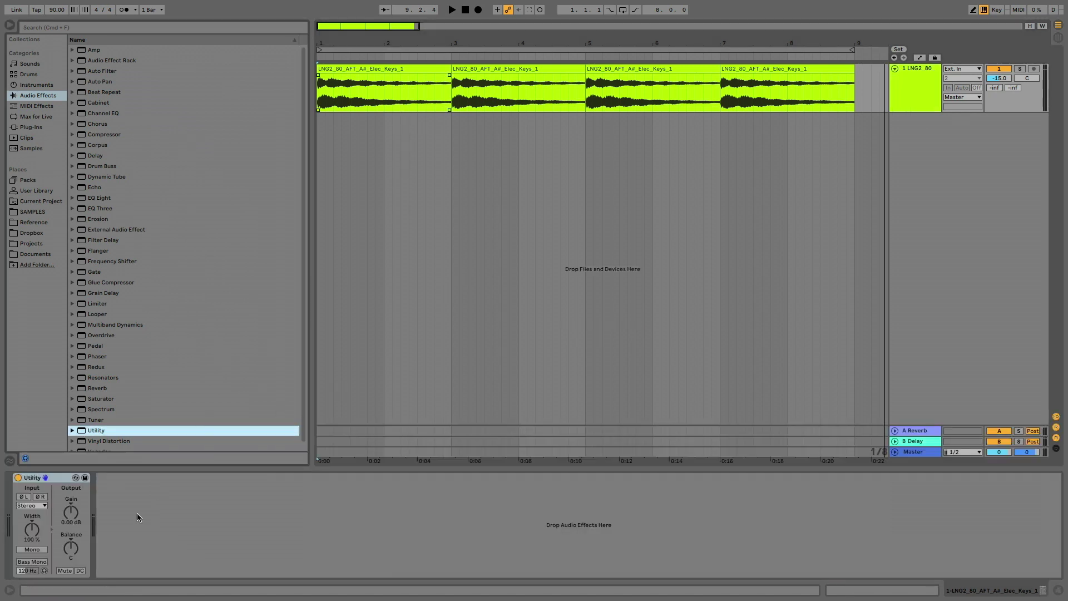
{"action": "left_click", "coordinate": [25, 550]}
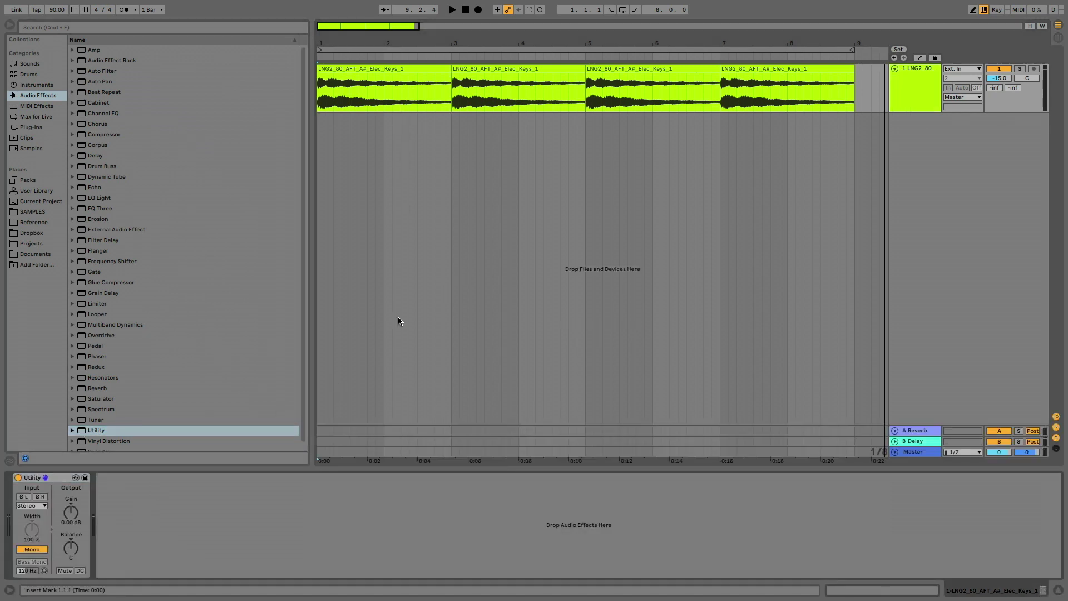
{"action": "key", "text": "space"}
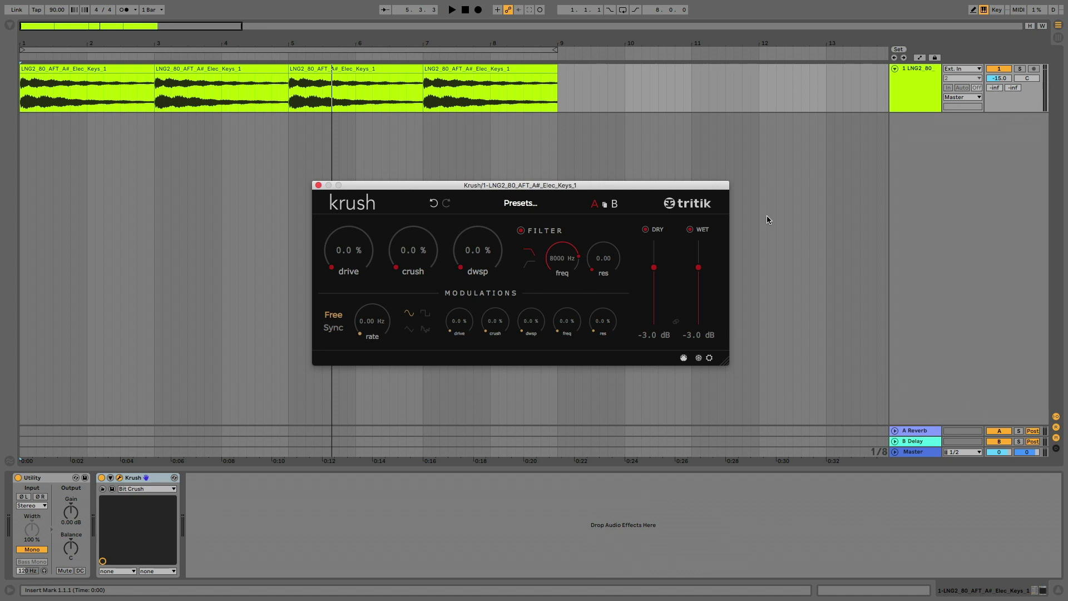
Step: Turn off Krush's dry signal and filter, and raise dwsp to 22.2% while the keys play
{"action": "left_click", "coordinate": [647, 230]}
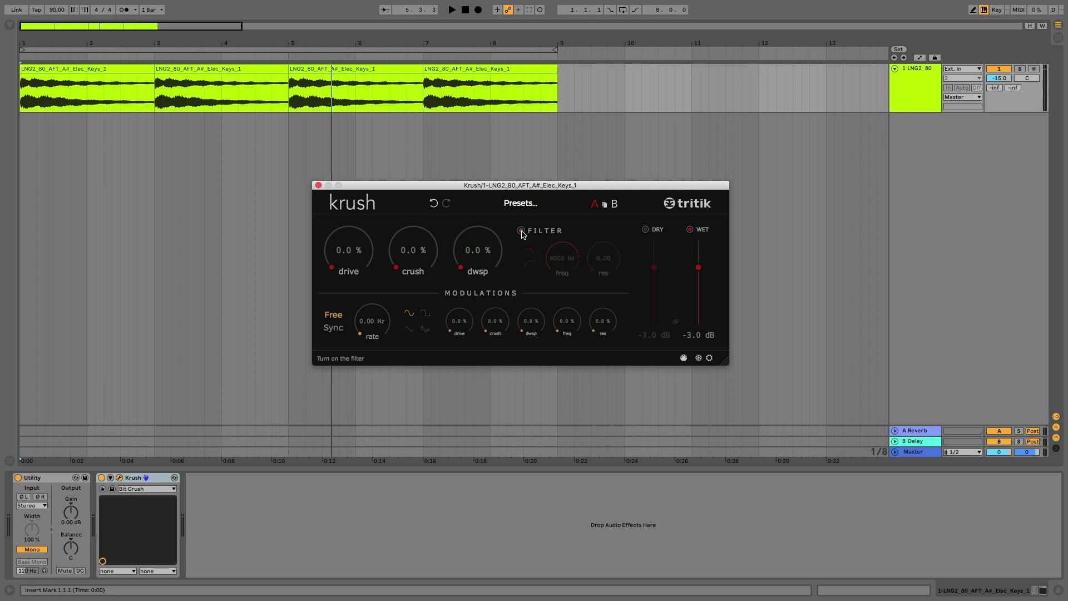
{"action": "key", "text": "space"}
{"action": "left_click_drag", "start_coordinate": [476, 250], "coordinate": [479, 227]}
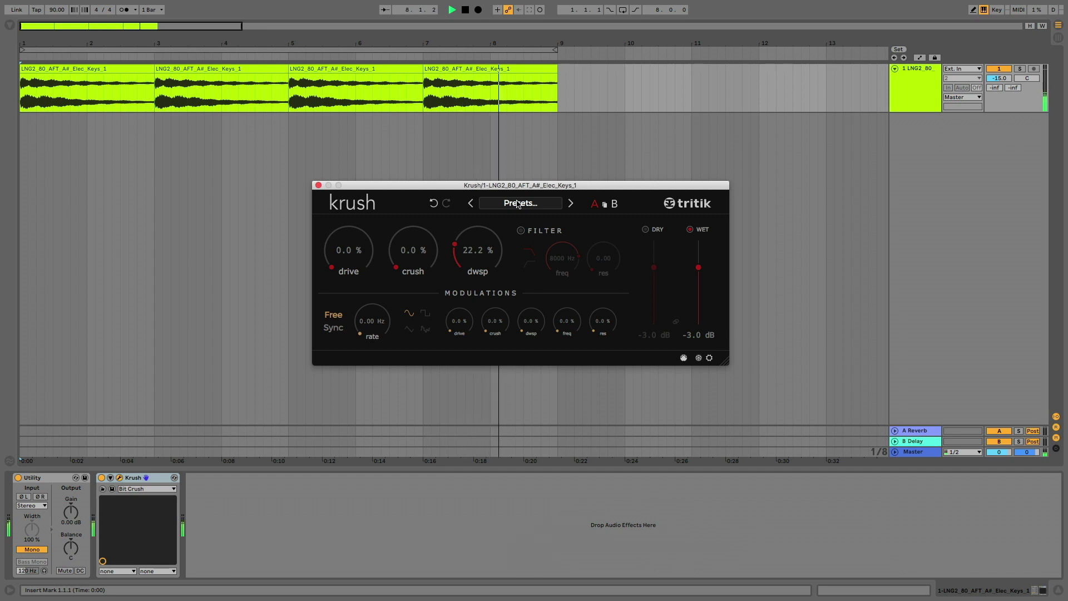
{"action": "key", "text": "space"}
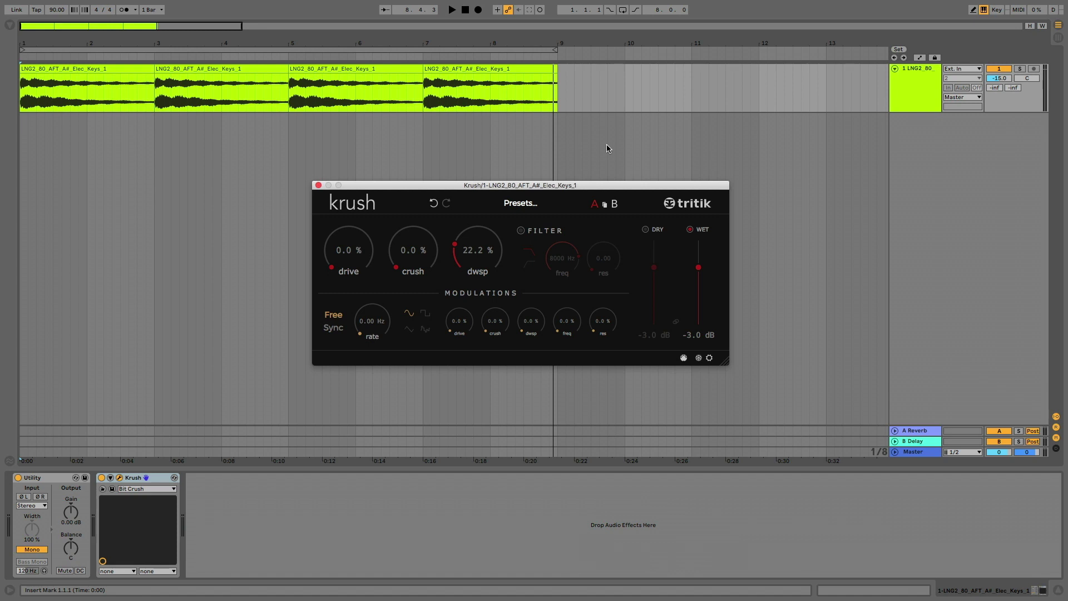
Step: Raise Krush's crush to 30.3% and increase its drive slightly while the keys play
{"action": "left_click", "coordinate": [450, 10]}
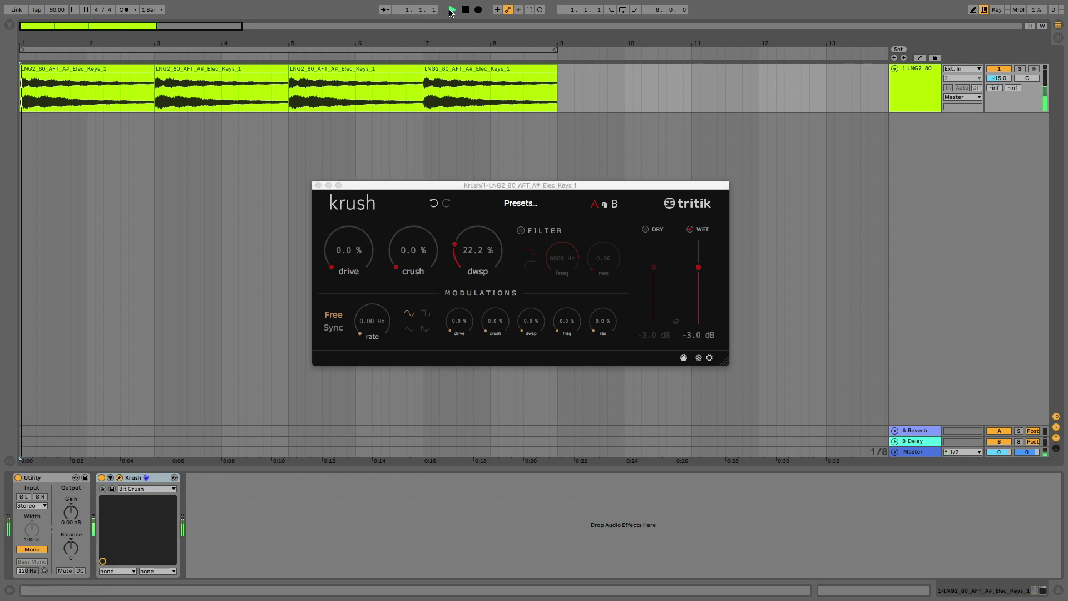
{"action": "left_click_drag", "start_coordinate": [411, 249], "coordinate": [402, 208]}
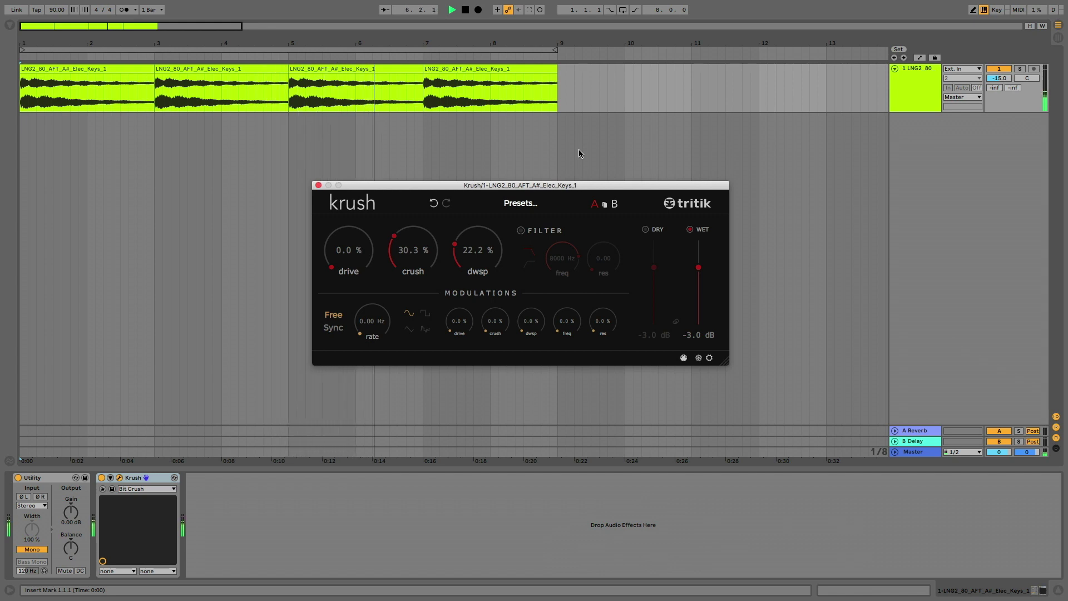
{"action": "key", "text": "space"}
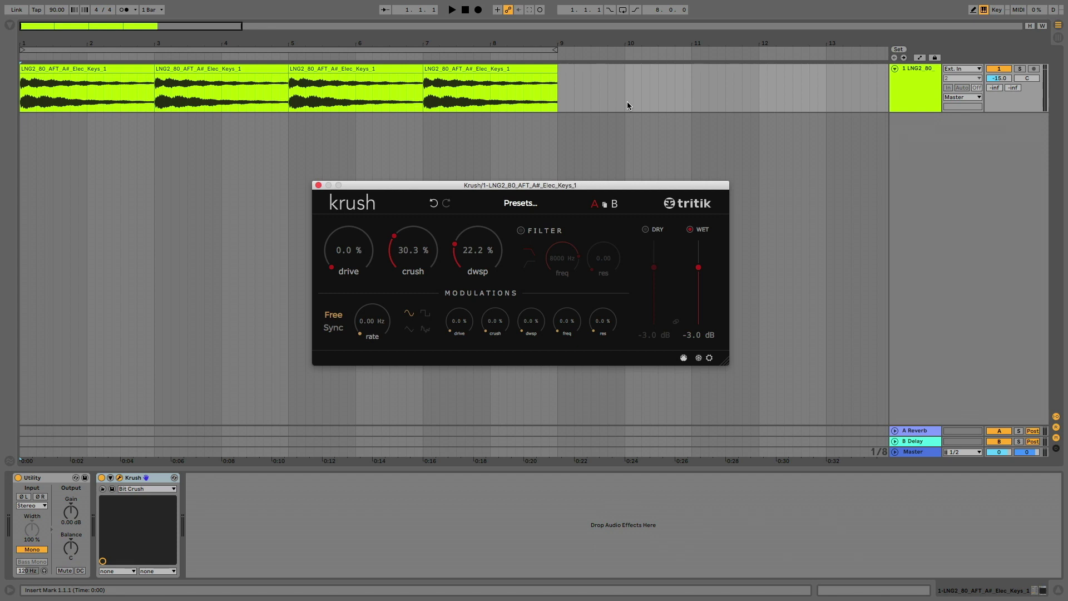
{"action": "key", "text": "space"}
{"action": "mouse_move", "coordinate": [348, 250]}
{"action": "left_mouse_down"}
{"action": "mouse_move", "coordinate": [353, 165]}
{"action": "mouse_move", "coordinate": [348, 236]}
{"action": "left_mouse_up"}
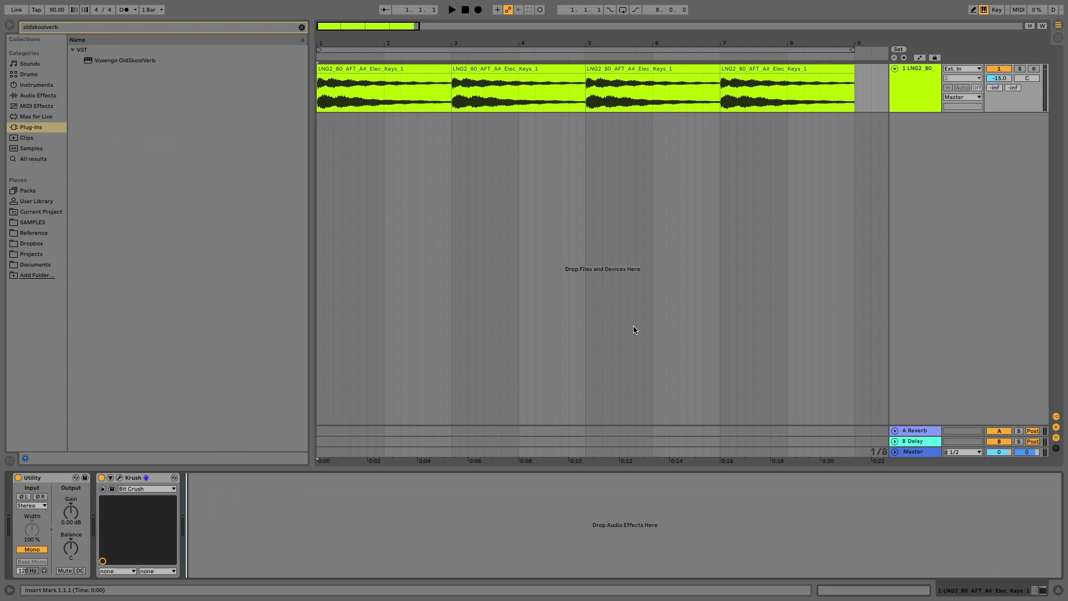
Step: Load Voxengo OldSkoolVerb after Krush, set its Space to 105, and play the keys through it
{"action": "double_click", "coordinate": [126, 62]}
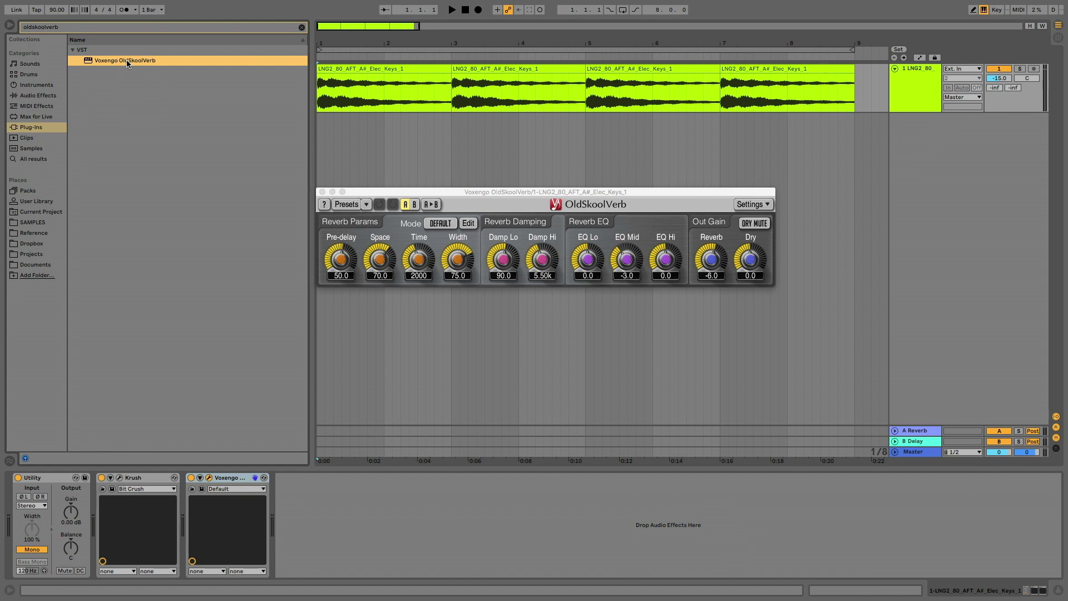
{"action": "left_click", "coordinate": [378, 256]}
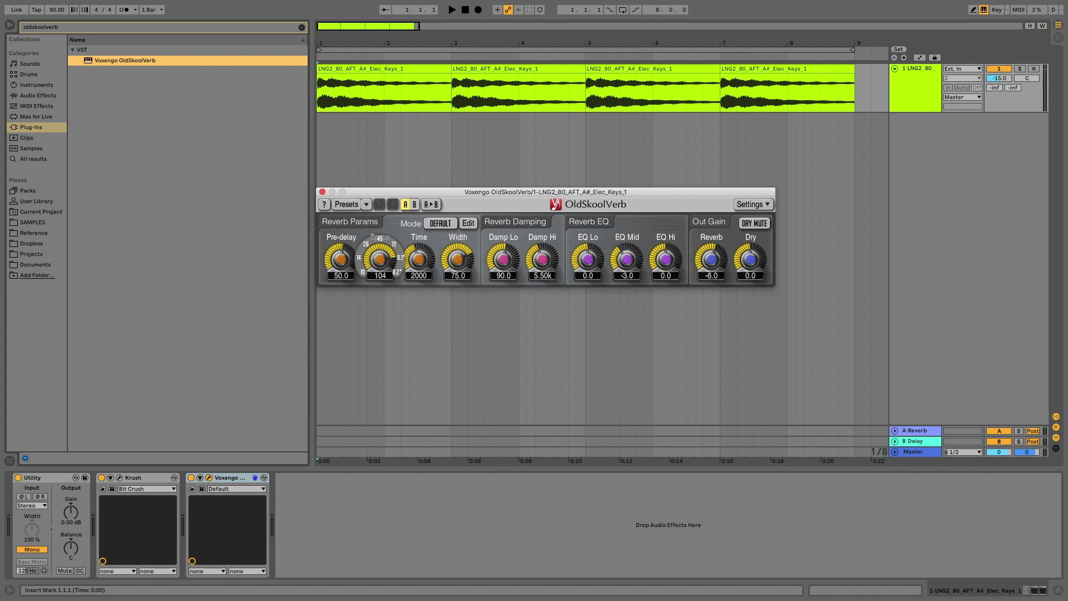
{"action": "left_click_drag", "start_coordinate": [380, 259], "coordinate": [380, 259]}
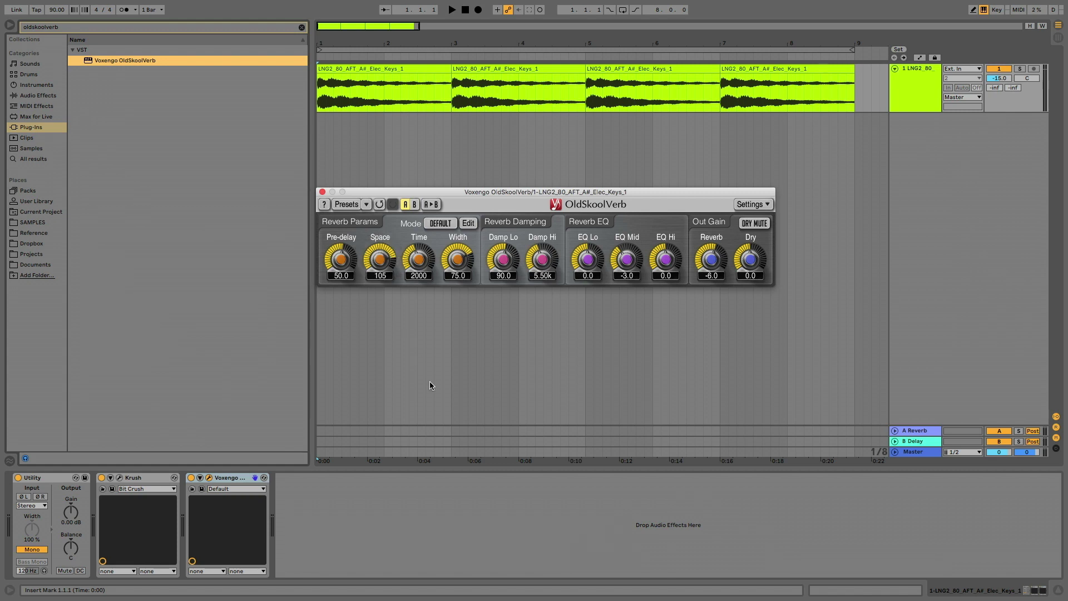
{"action": "key", "text": "space"}
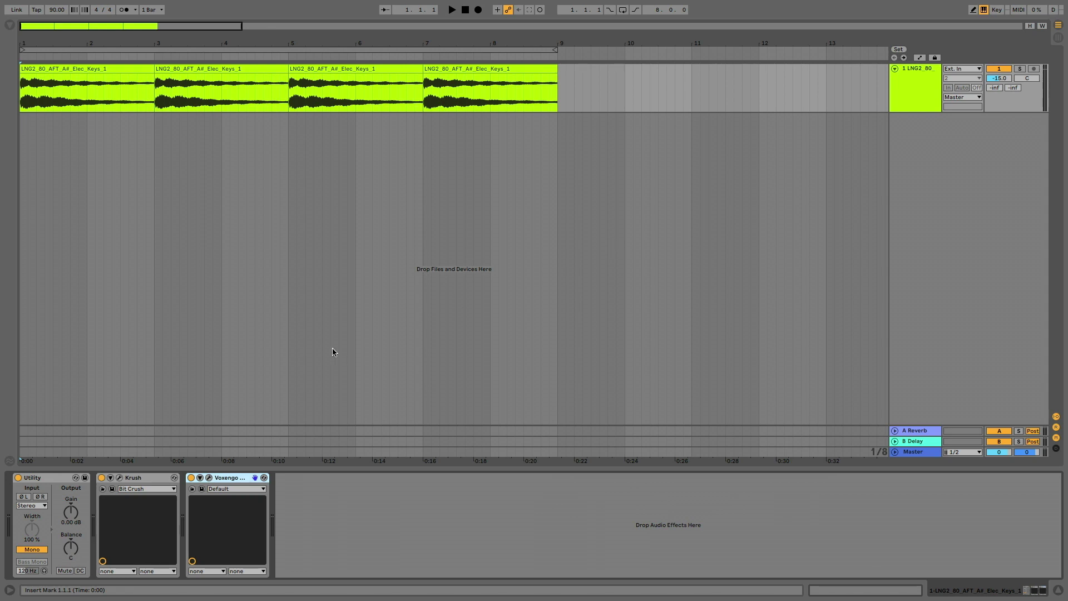
Step: Group Utility, Krush and OldSkoolVerb on the keys track into one audio effect rack
{"action": "left_click", "coordinate": [43, 480]}
{"action": "right_click", "coordinate": [33, 481]}
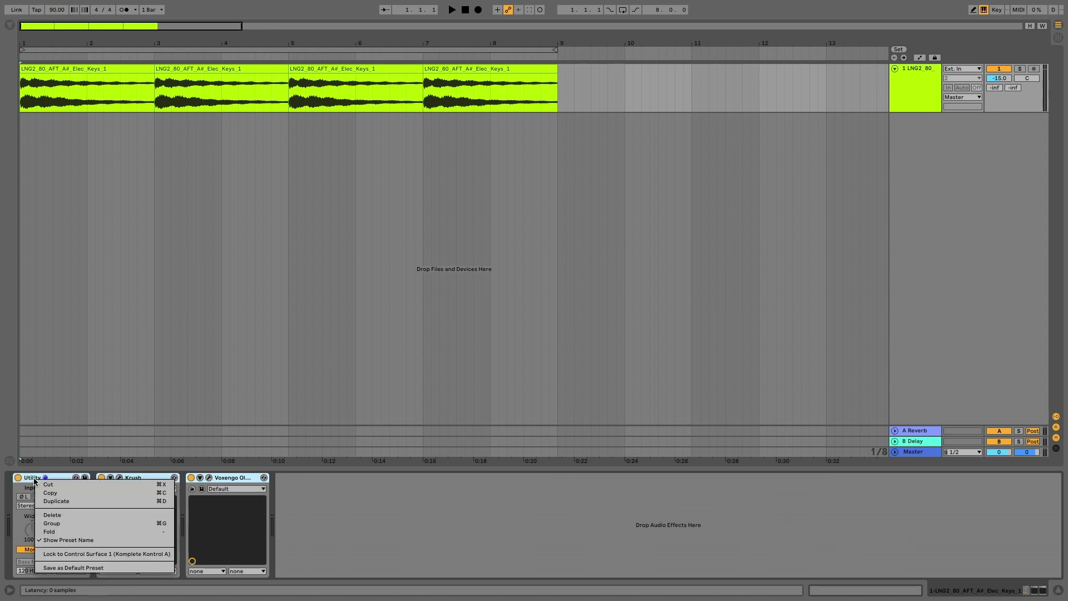
{"action": "left_click", "coordinate": [58, 526]}
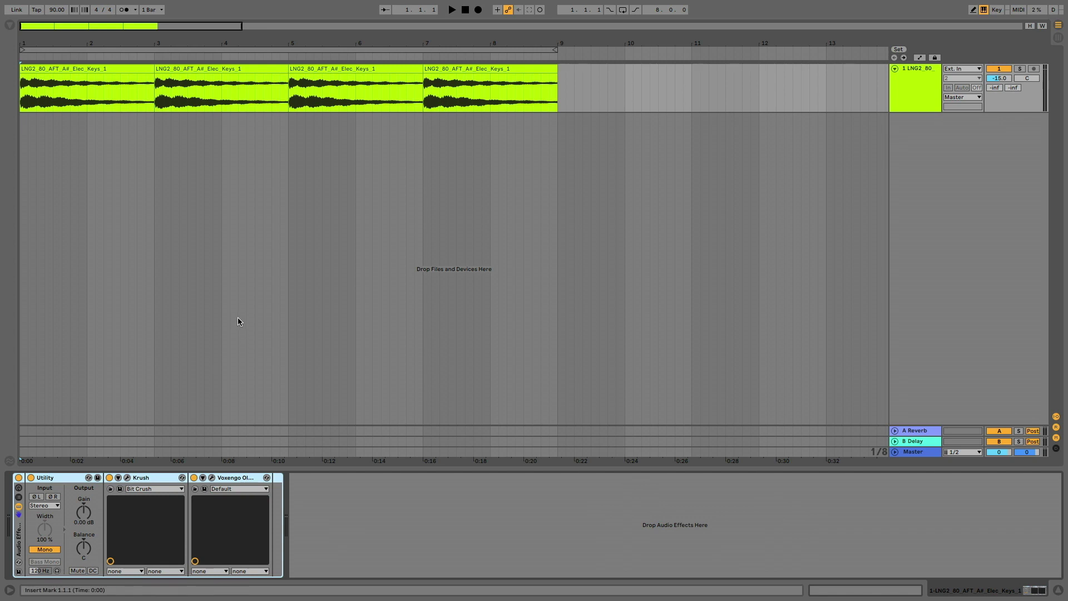
Step: Play the keys while bypassing and re-enabling the whole effect rack to compare the processed and dry sound
{"action": "key", "text": "space"}
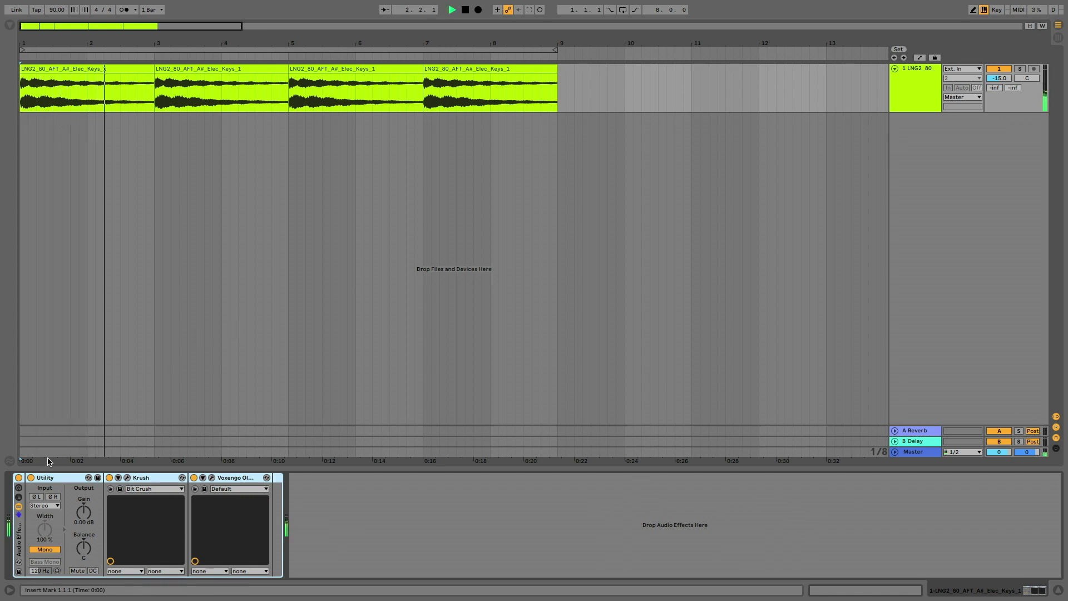
{"action": "left_click", "coordinate": [19, 477]}
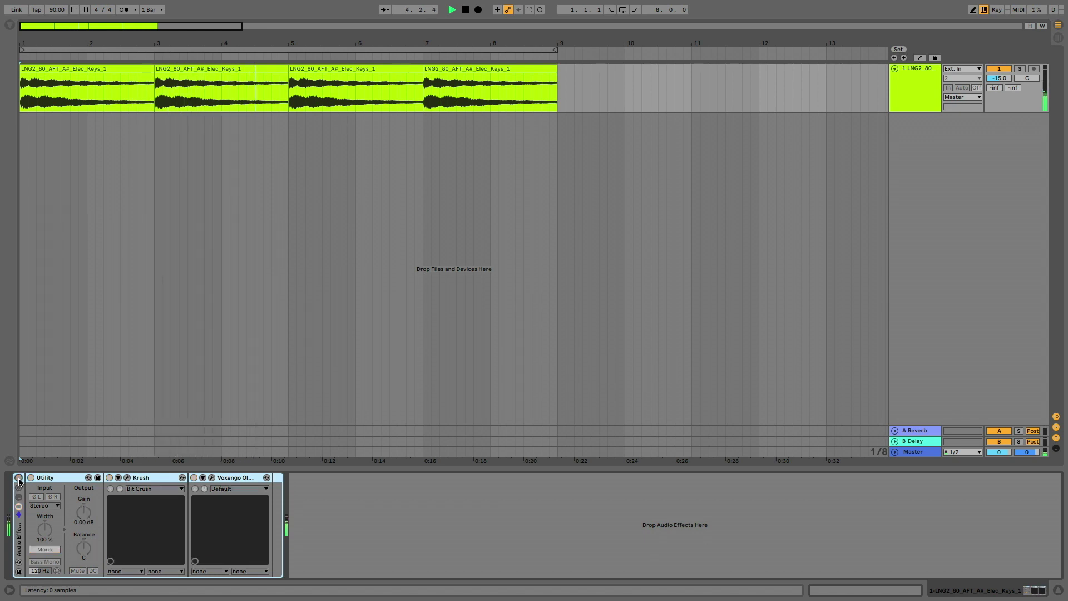
{"action": "left_click", "coordinate": [19, 477]}
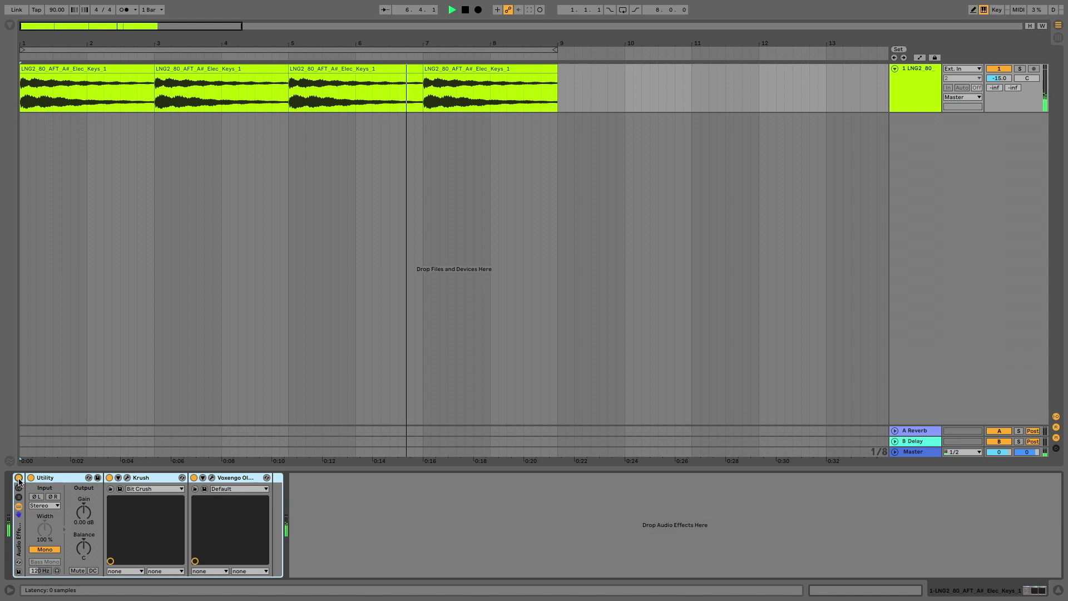
{"action": "left_click", "coordinate": [19, 478]}
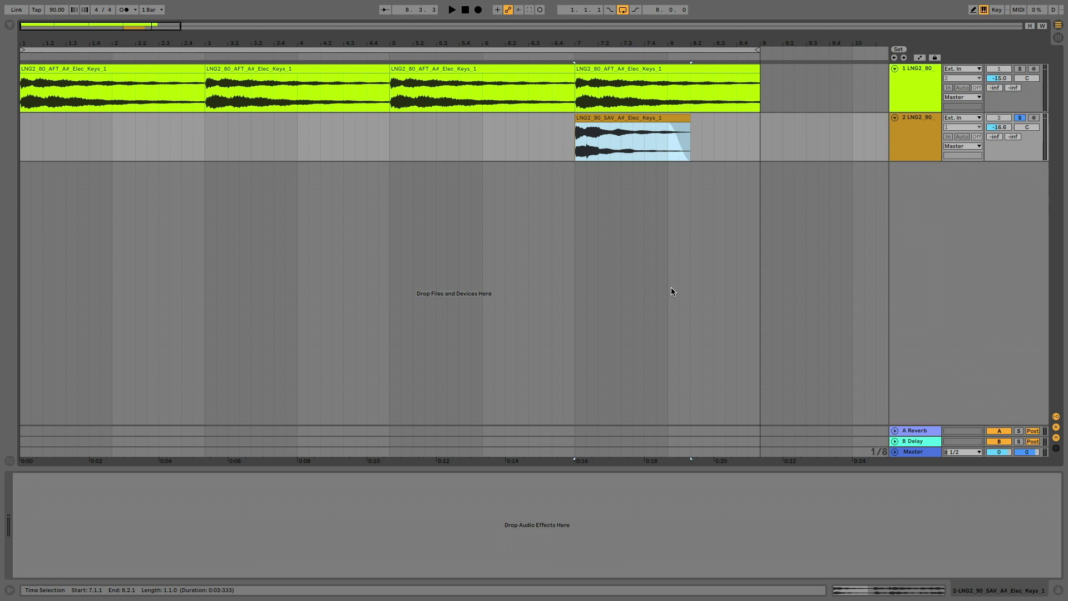
Step: Audition the soloed SAV Elec Keys clip, copy the first keys track's effect rack onto its track, and play it again
{"action": "key", "text": "space"}
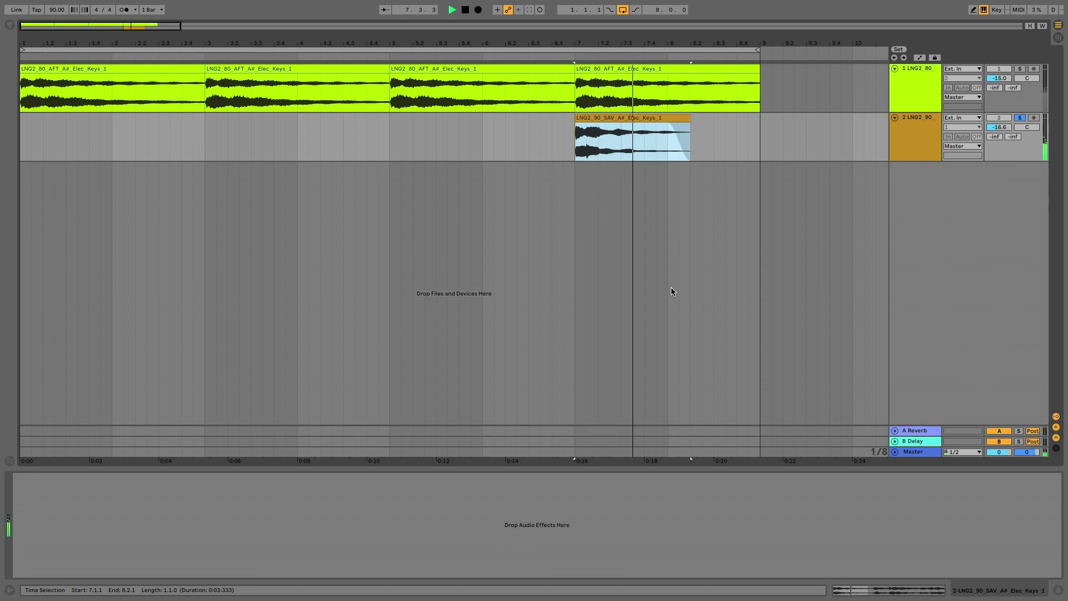
{"action": "key", "text": "space"}
{"action": "left_click", "coordinate": [913, 80]}
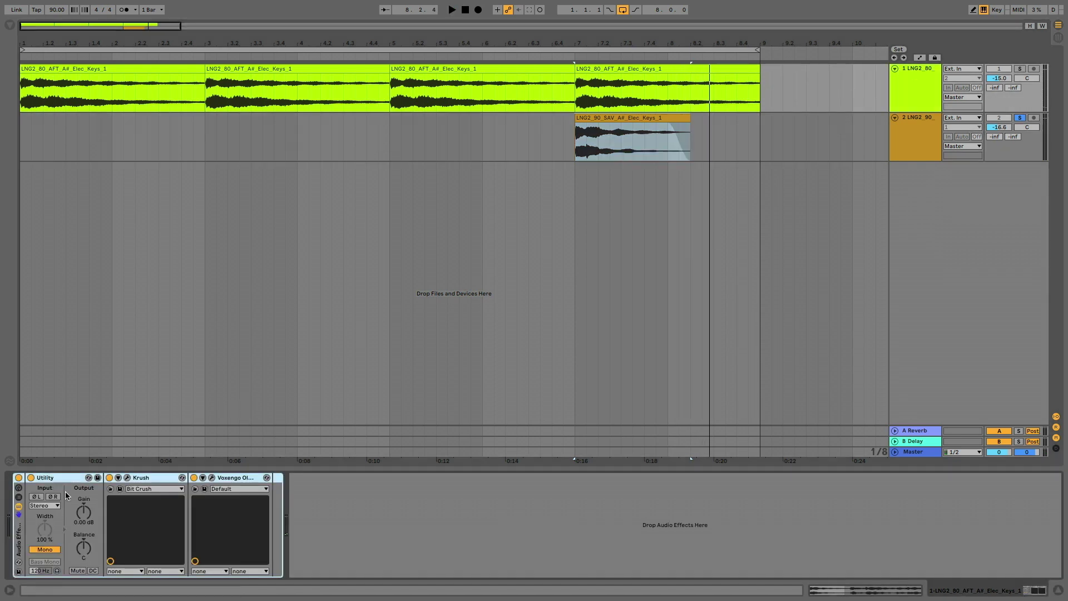
{"action": "left_click", "coordinate": [599, 149]}
{"action": "key", "text": "space"}
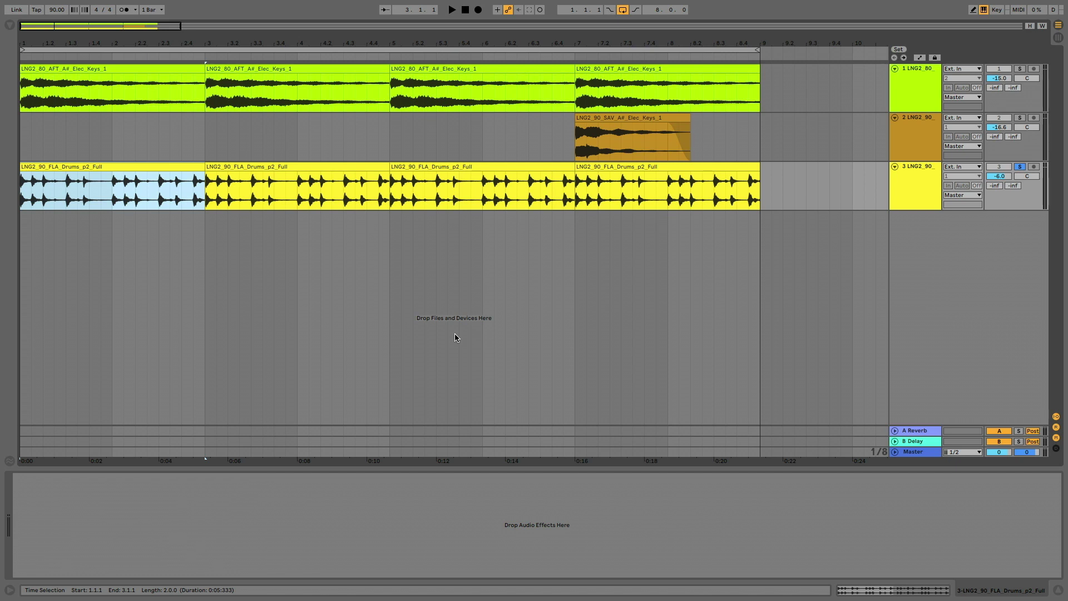
Step: Audition the soloed drums, copy the first keys track's effect rack onto the drum track, and play it again
{"action": "key", "text": "space"}
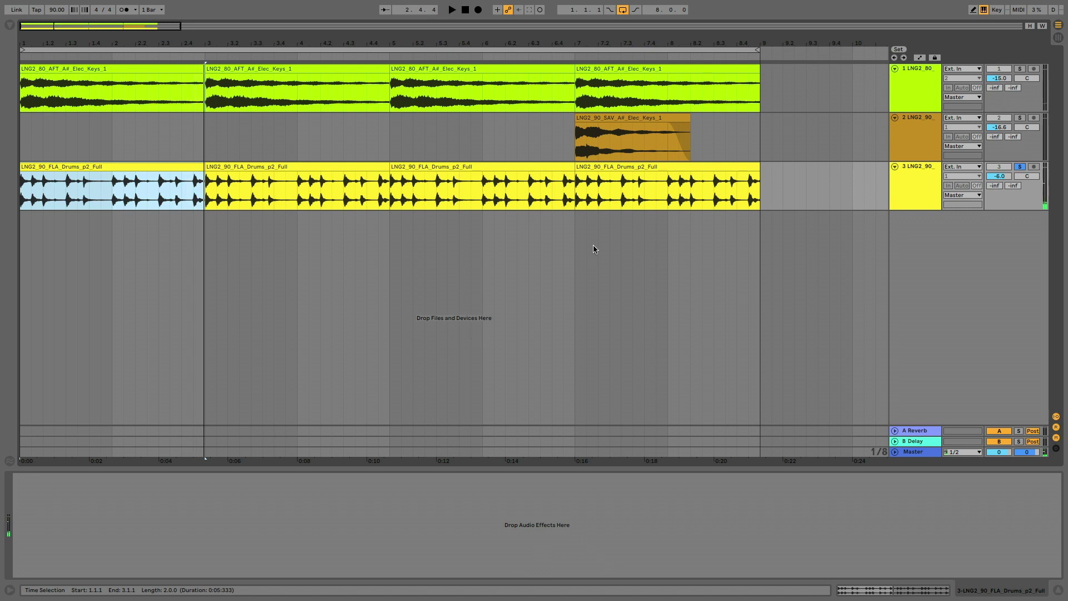
{"action": "left_click", "coordinate": [928, 79]}
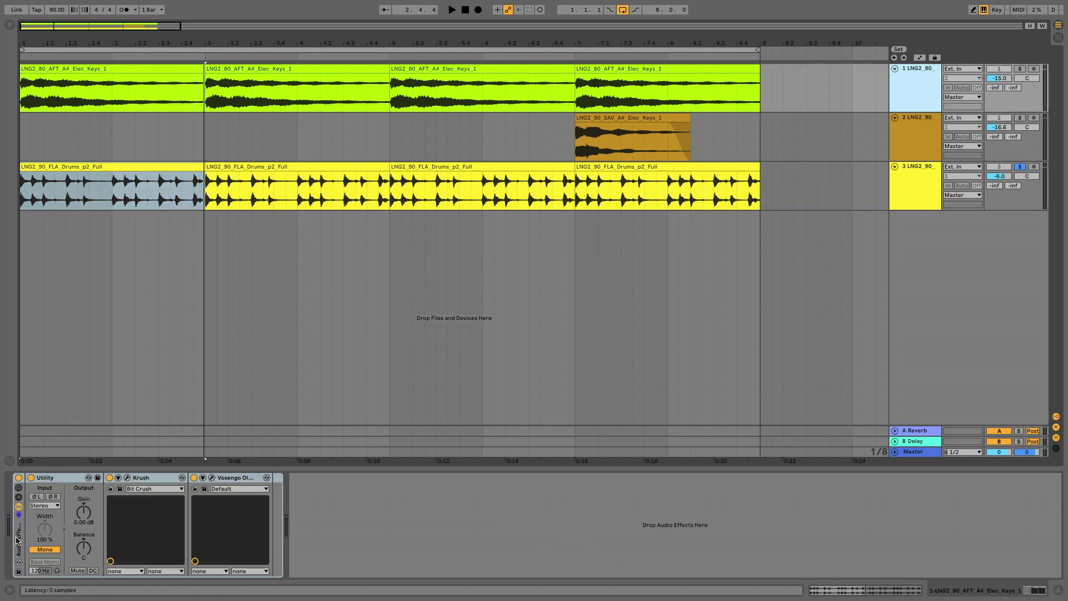
{"action": "left_click_drag", "start_coordinate": [17, 538], "coordinate": [87, 269]}
{"action": "left_click_drag", "start_coordinate": [99, 192], "coordinate": [99, 193]}
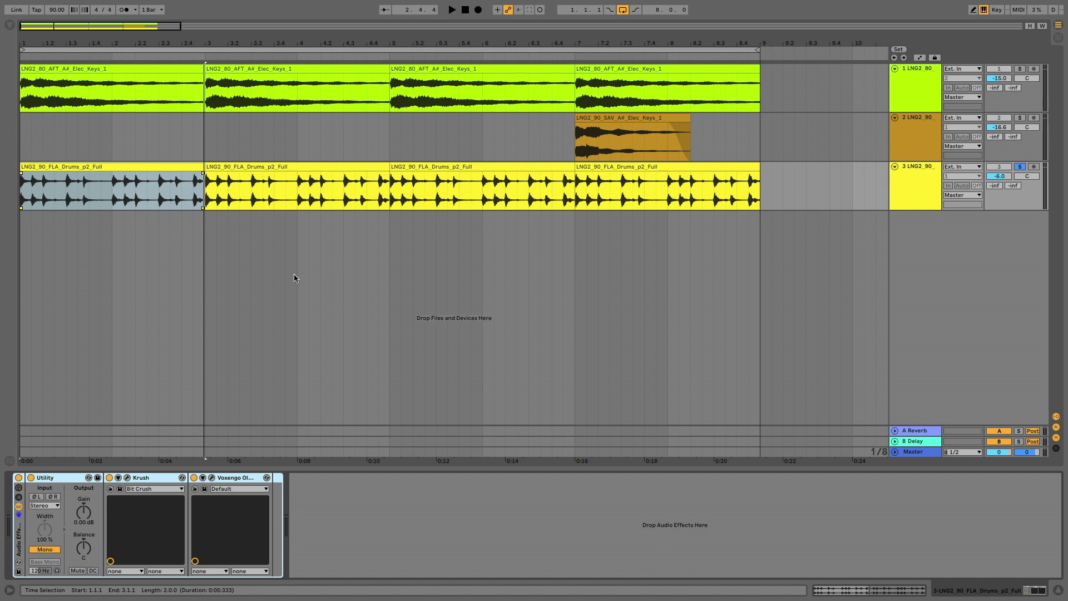
{"action": "key", "text": "space"}
Step: Turn off Krush and OldSkoolVerb in the drum track's rack, leaving only Utility active, and play the drums
{"action": "left_click", "coordinate": [110, 477]}
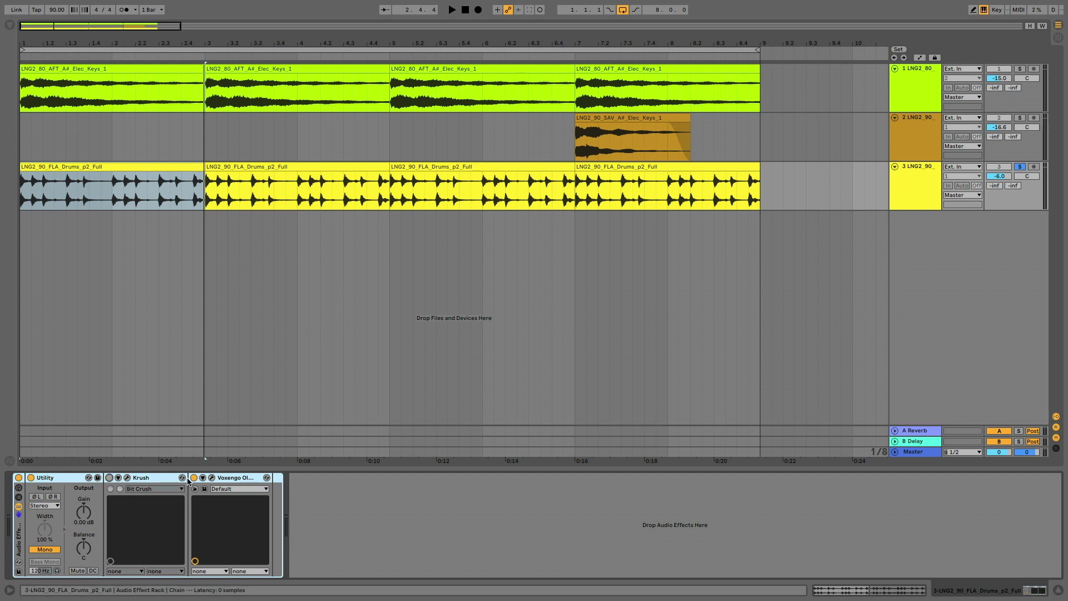
{"action": "left_click", "coordinate": [194, 477]}
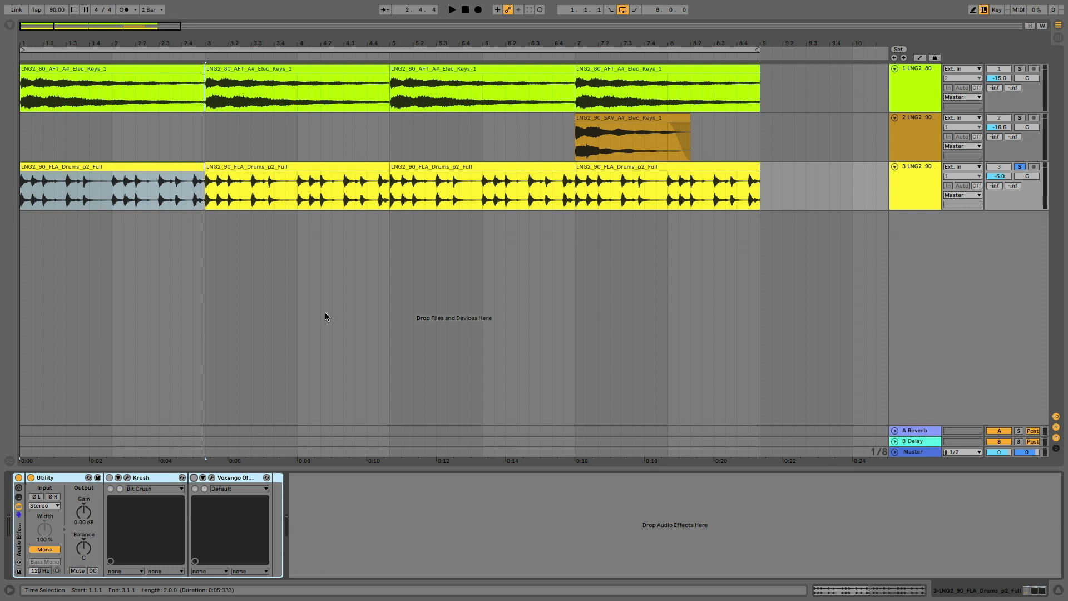
{"action": "key", "text": "space"}
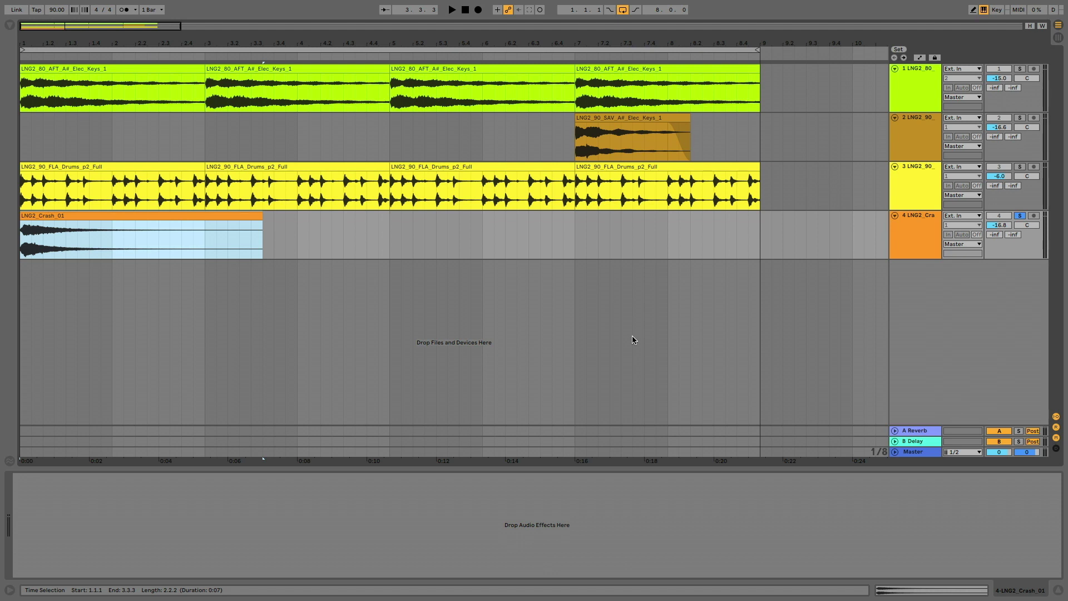
Step: Audition the soloed crash, copy the mono Utility from the drum track onto the crash track, and listen again
{"action": "key", "text": "space"}
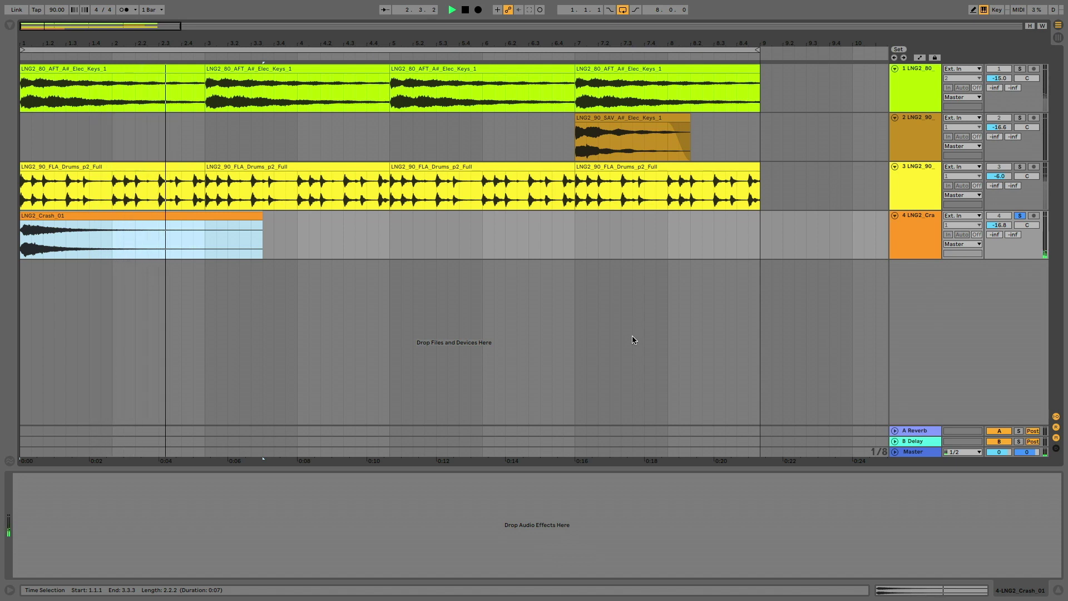
{"action": "left_click", "coordinate": [915, 182]}
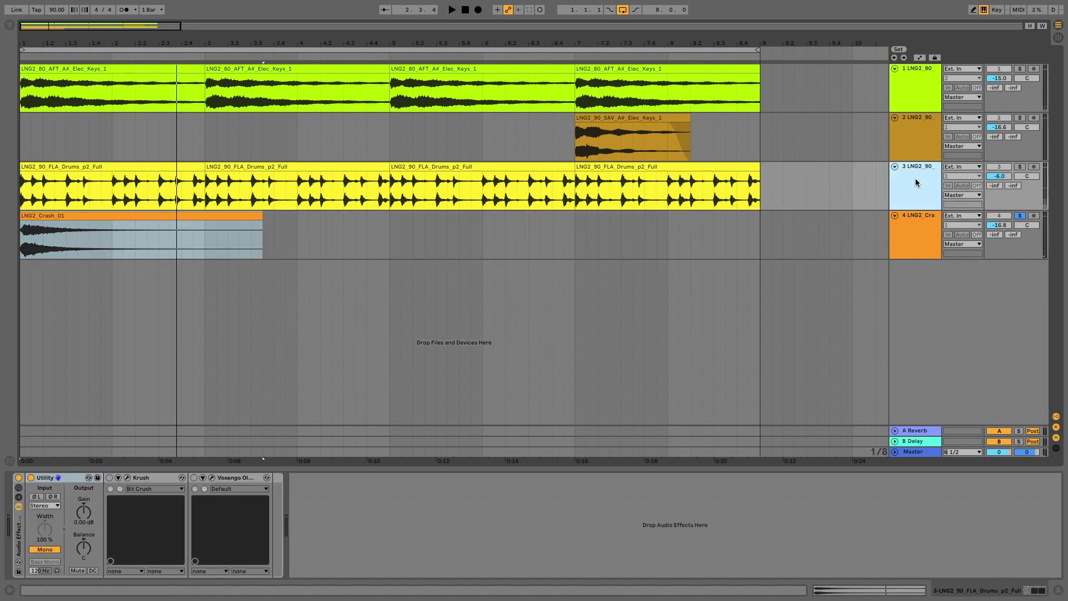
{"action": "left_click", "coordinate": [44, 482]}
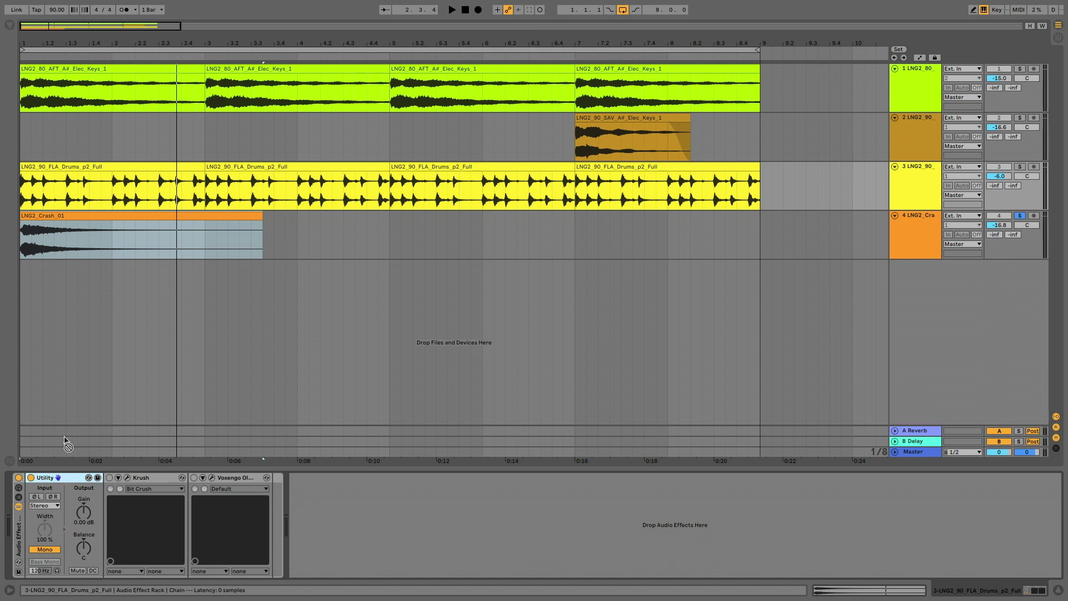
{"action": "left_click", "coordinate": [151, 250]}
{"action": "key", "text": "space"}
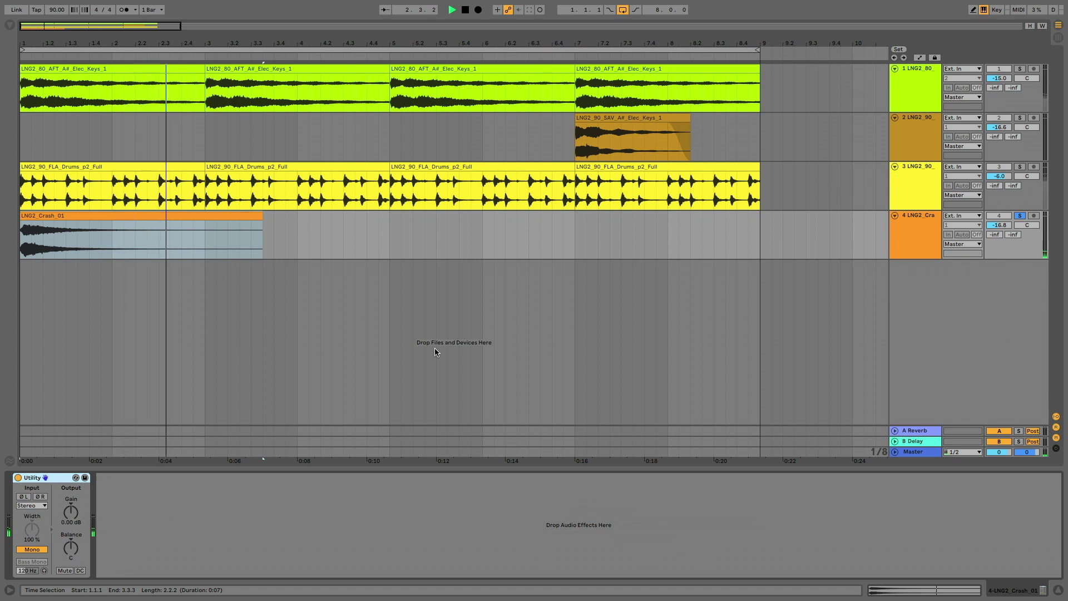
{"action": "key", "text": "space"}
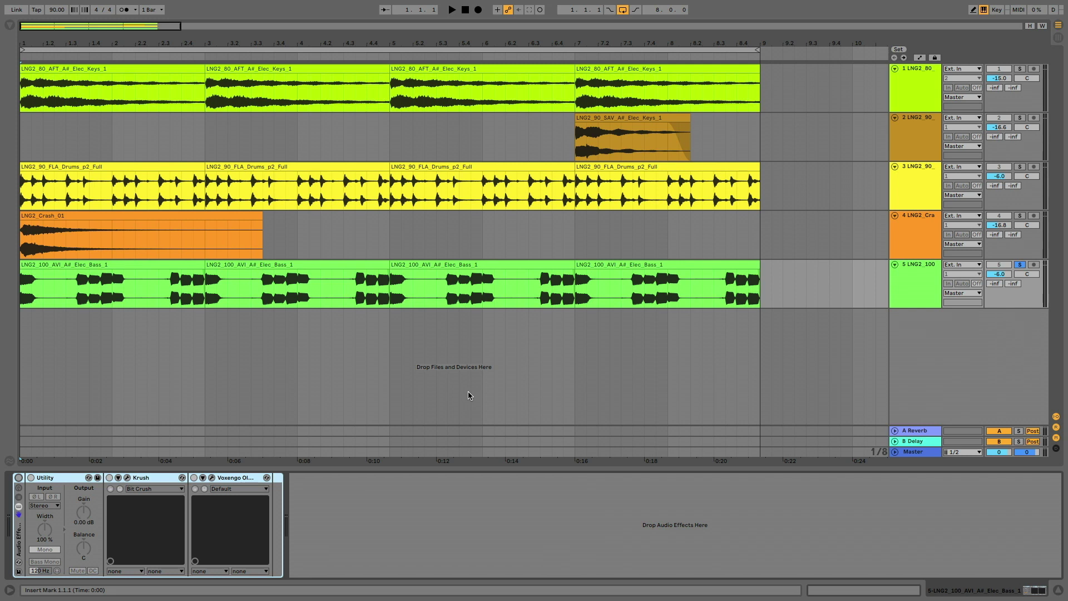
Step: Compare the soloed bass with its effect rack switched on and off, and unsolo the bass track during playback
{"action": "key", "text": "space"}
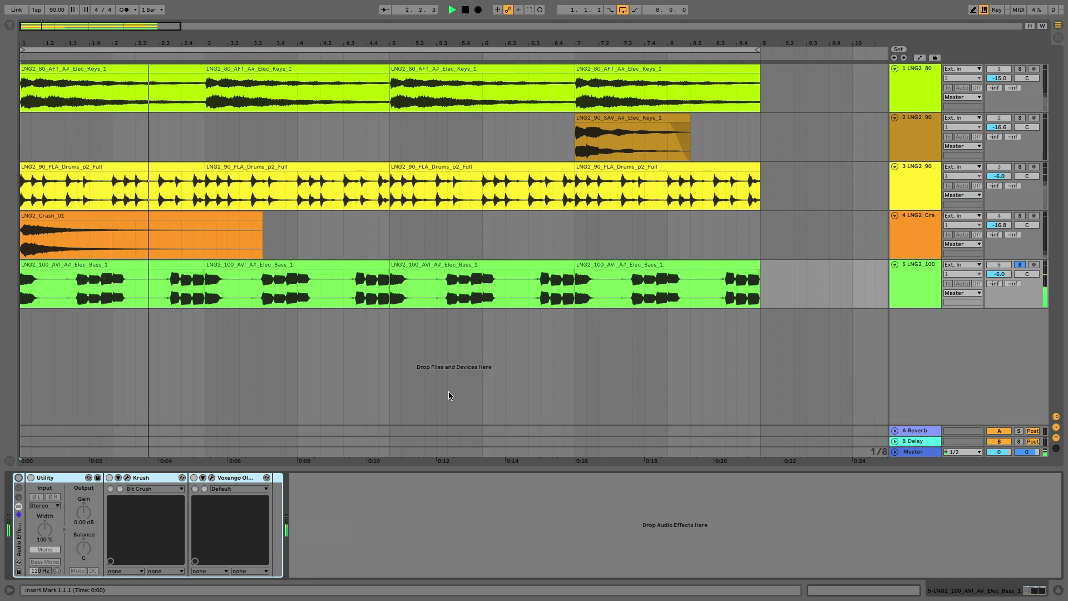
{"action": "left_click", "coordinate": [19, 478]}
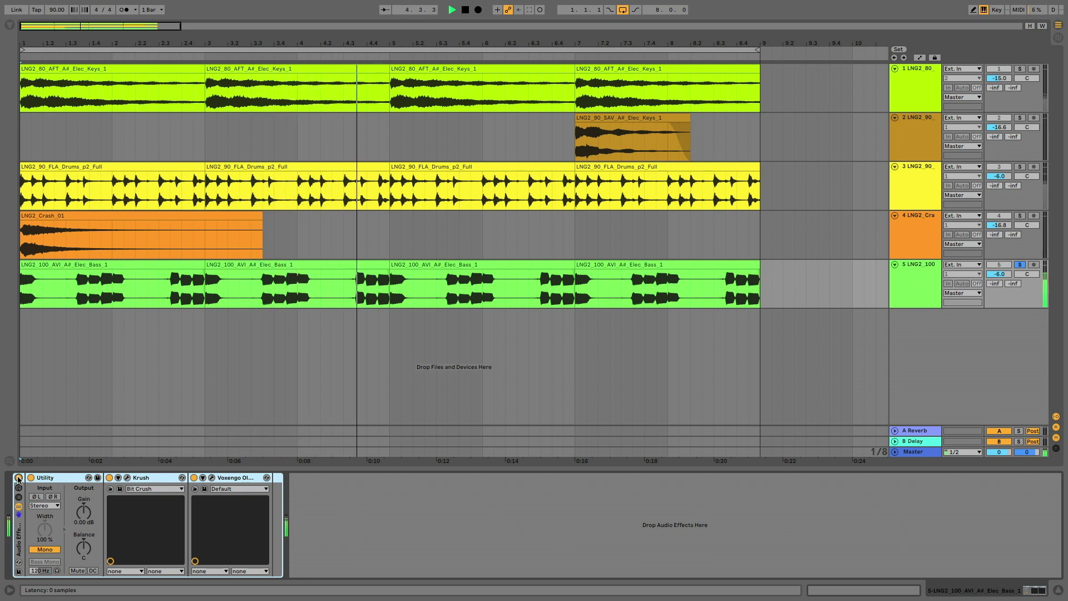
{"action": "left_click", "coordinate": [18, 478]}
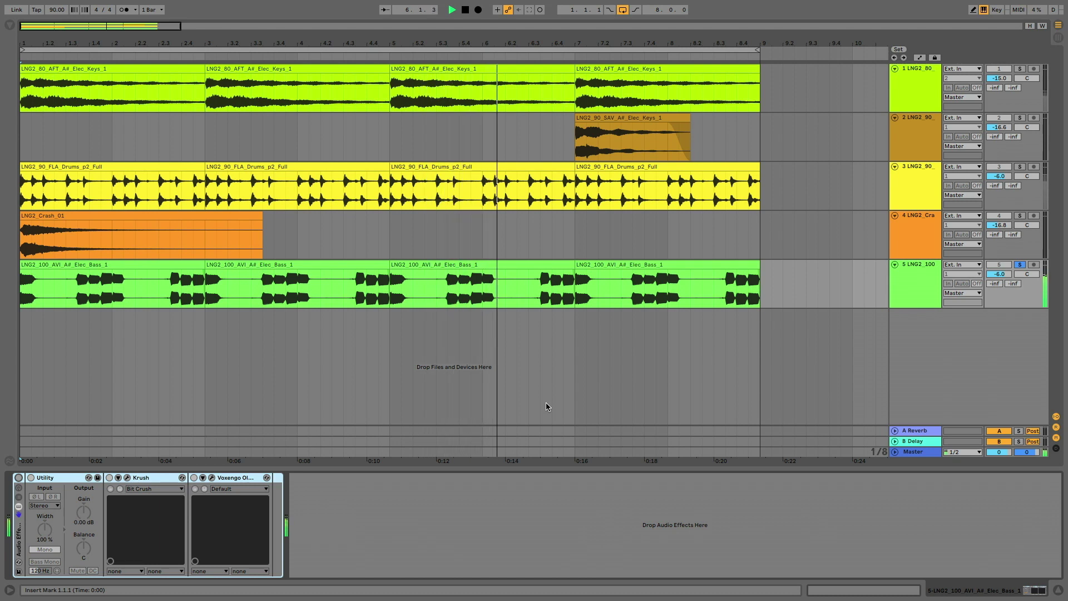
{"action": "left_click", "coordinate": [1019, 264]}
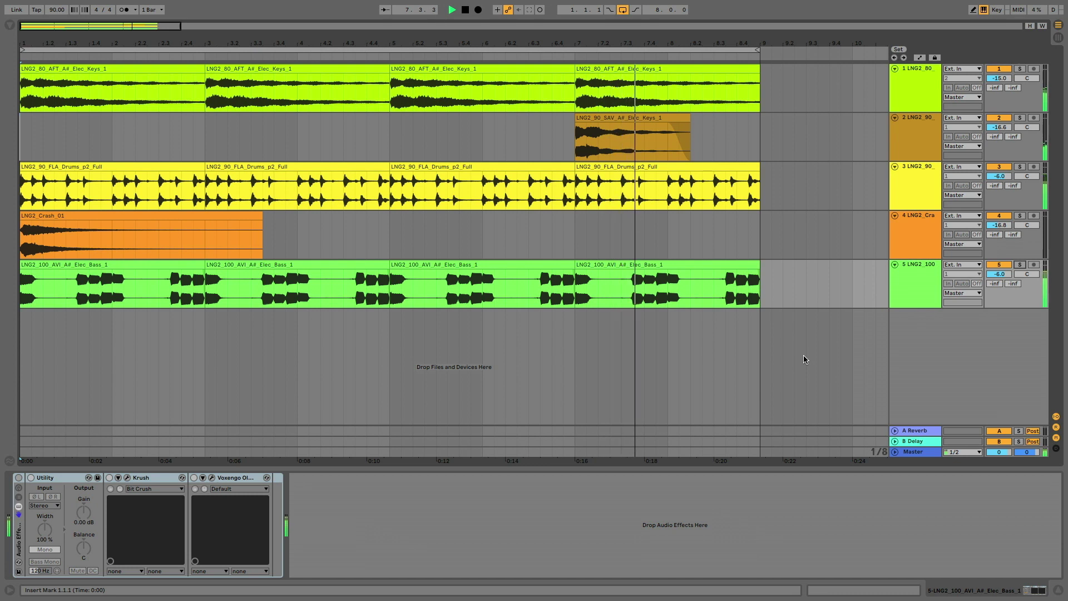